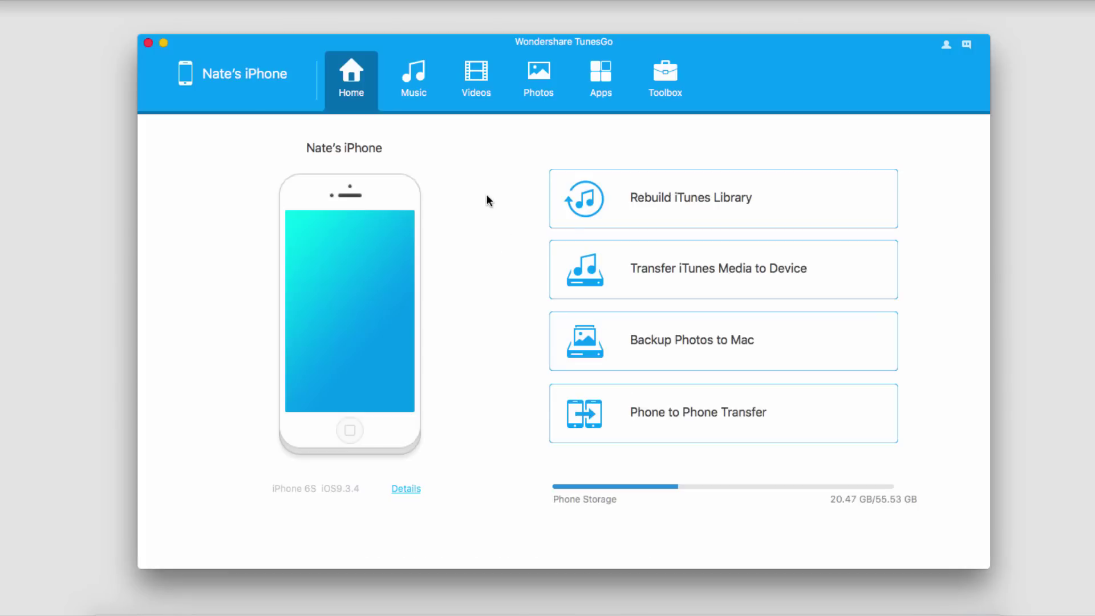
# - Launch the Rebuild iTunes Library tool from the TunesGo Home tab
pyautogui.click(635, 204)
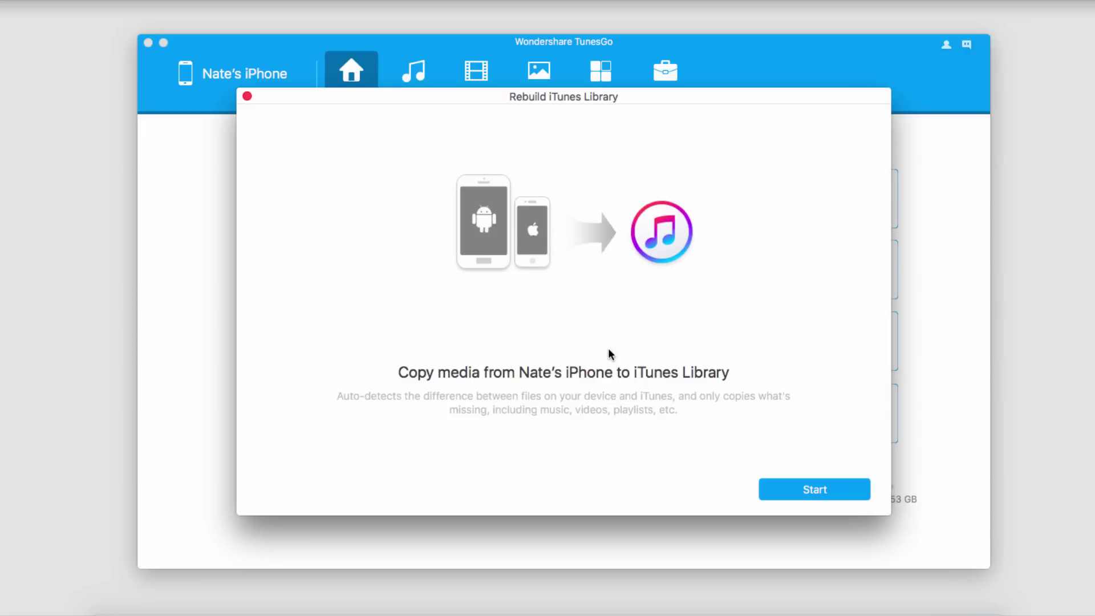
# - Scan the iPhone, finding 884 files including 846 songs and one podcast
pyautogui.click(800, 497)
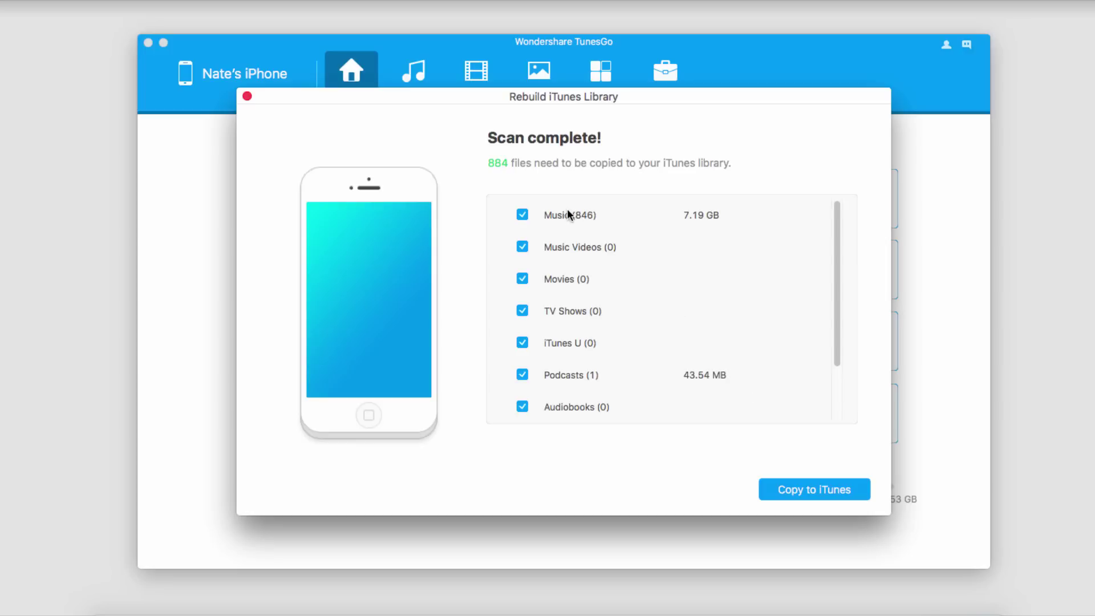
pyautogui.scroll(-3, 573, 366)
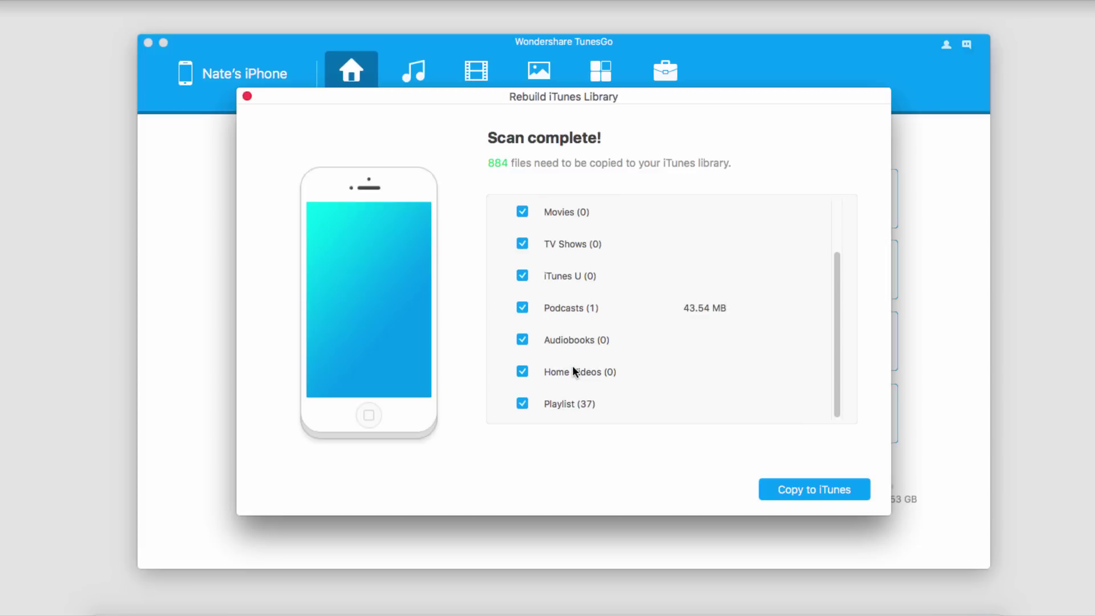
# - Untick Audiobooks, Home Videos, iTunes U, TV Shows, Movies, Music Videos, Music and Playlist
pyautogui.click(522, 340)
pyautogui.click(522, 371)
pyautogui.scroll(1, 522, 342)
pyautogui.click(522, 308)
pyautogui.scroll(1, 526, 273)
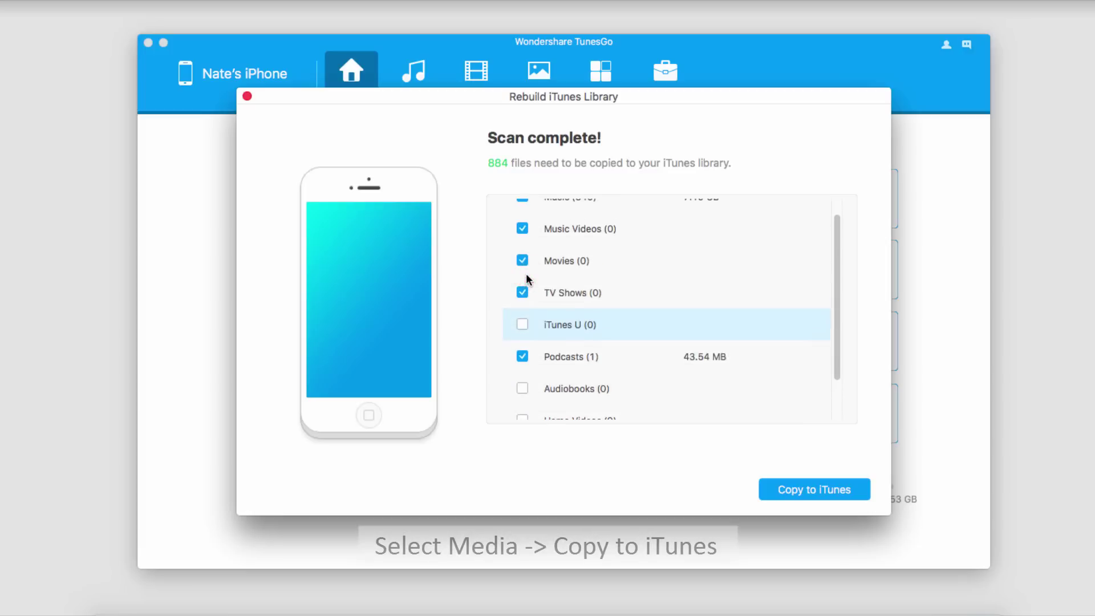
pyautogui.click(522, 310)
pyautogui.click(522, 277)
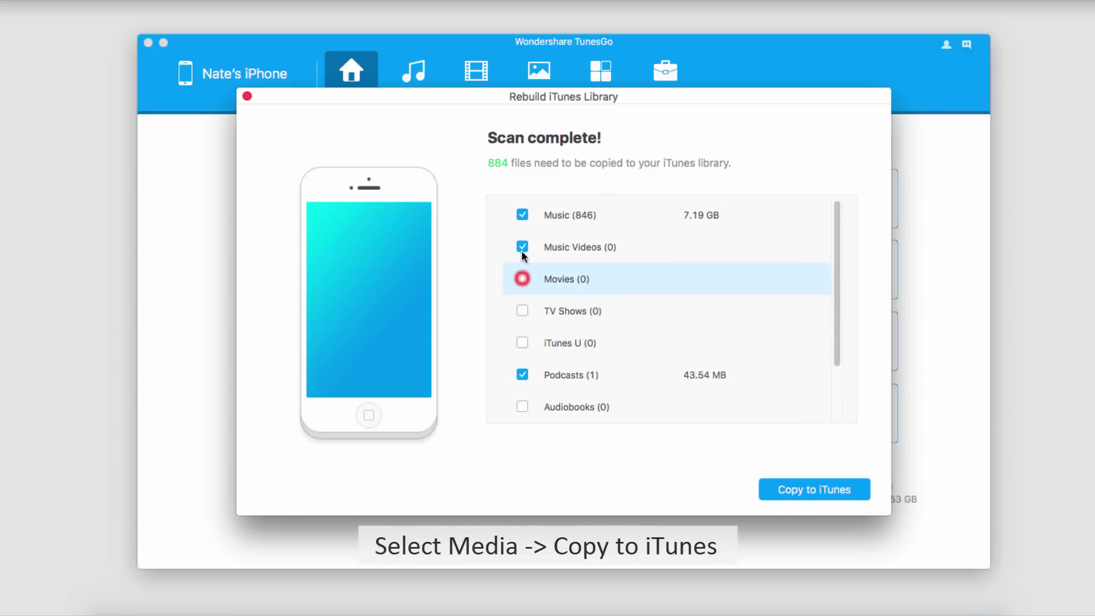
pyautogui.click(522, 246)
pyautogui.click(522, 215)
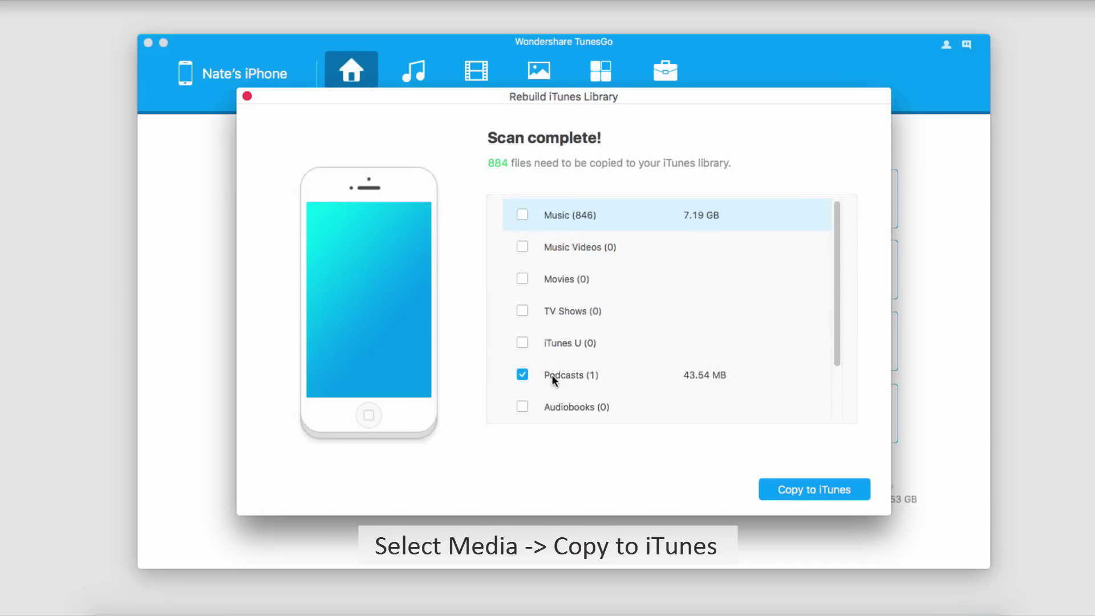
pyautogui.scroll(-2, 551, 375)
pyautogui.click(522, 403)
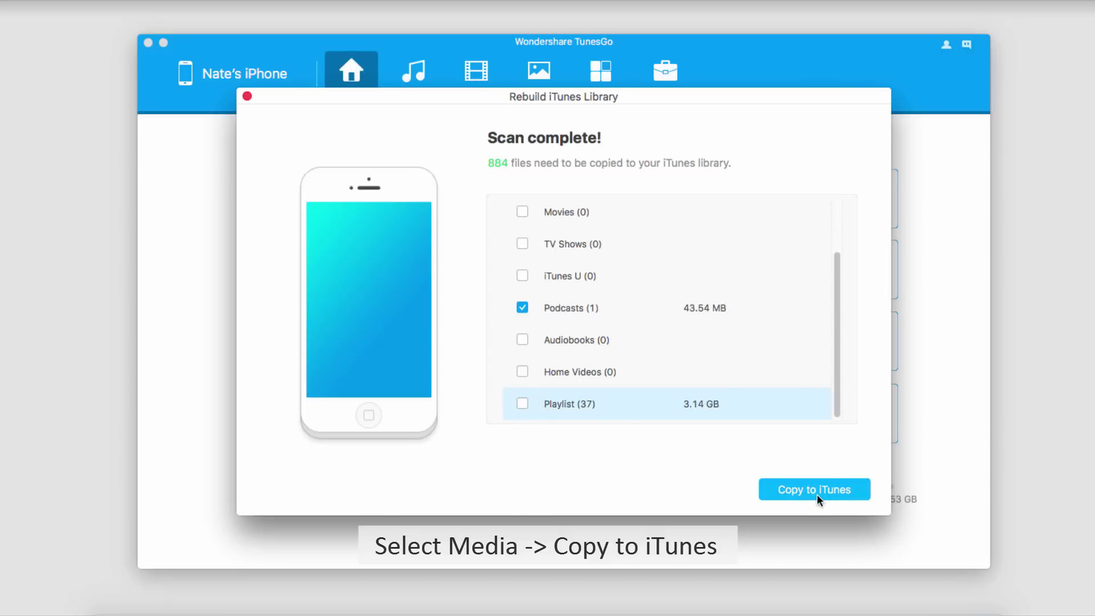
# - Copy the podcast to iTunes, close the rebuild window, and show the 847-item music library
pyautogui.click(817, 494)
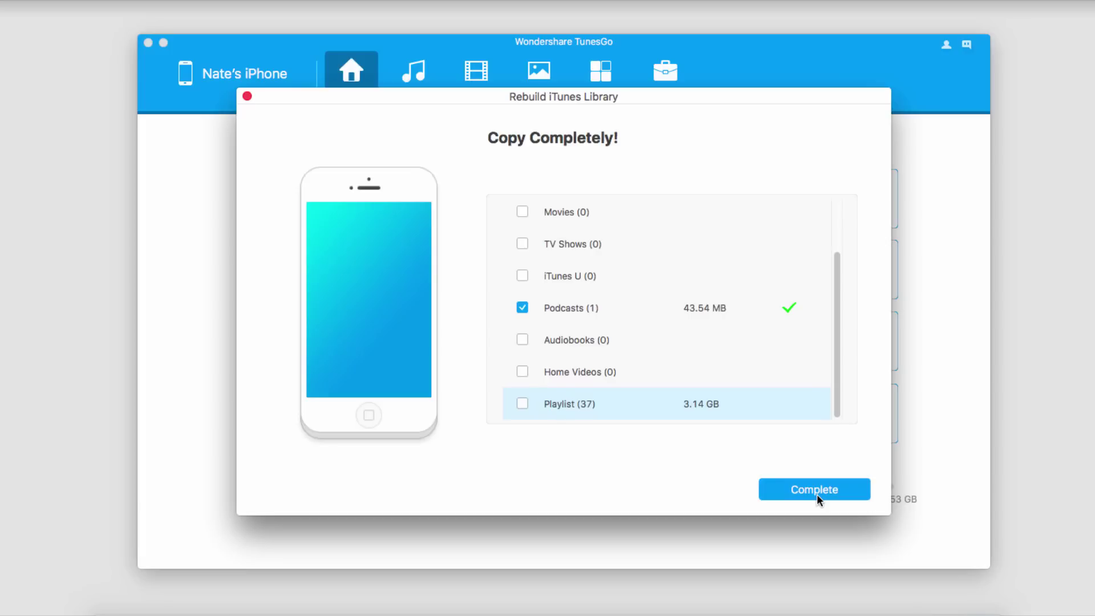
pyautogui.click(817, 490)
pyautogui.click(413, 77)
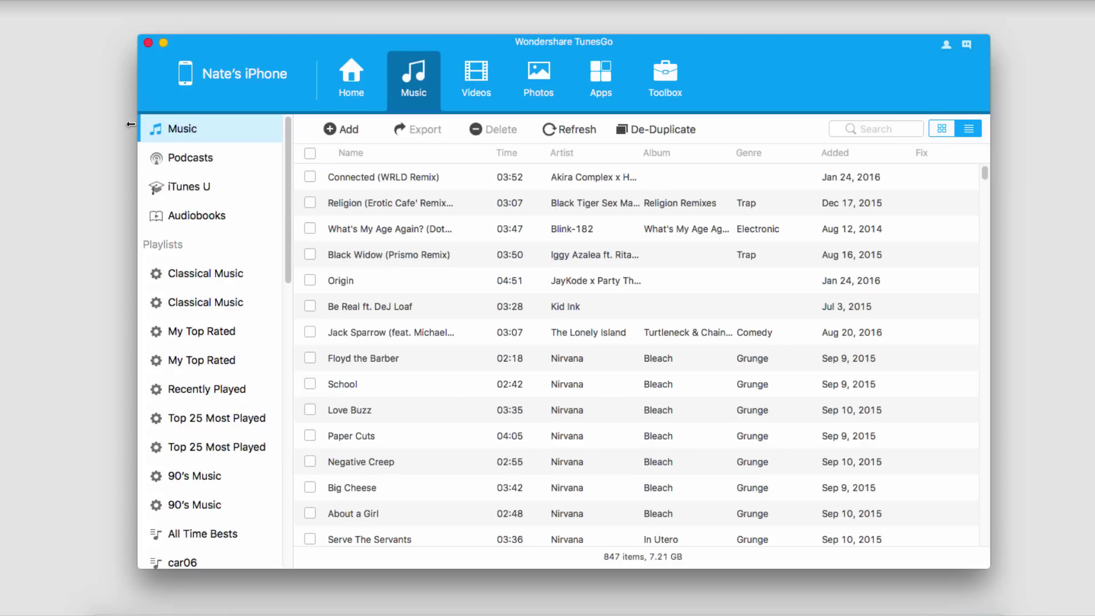
# - Show the Podcasts list with TestTube's 'What Makes A Real Life Monster?' episode
pyautogui.click(193, 158)
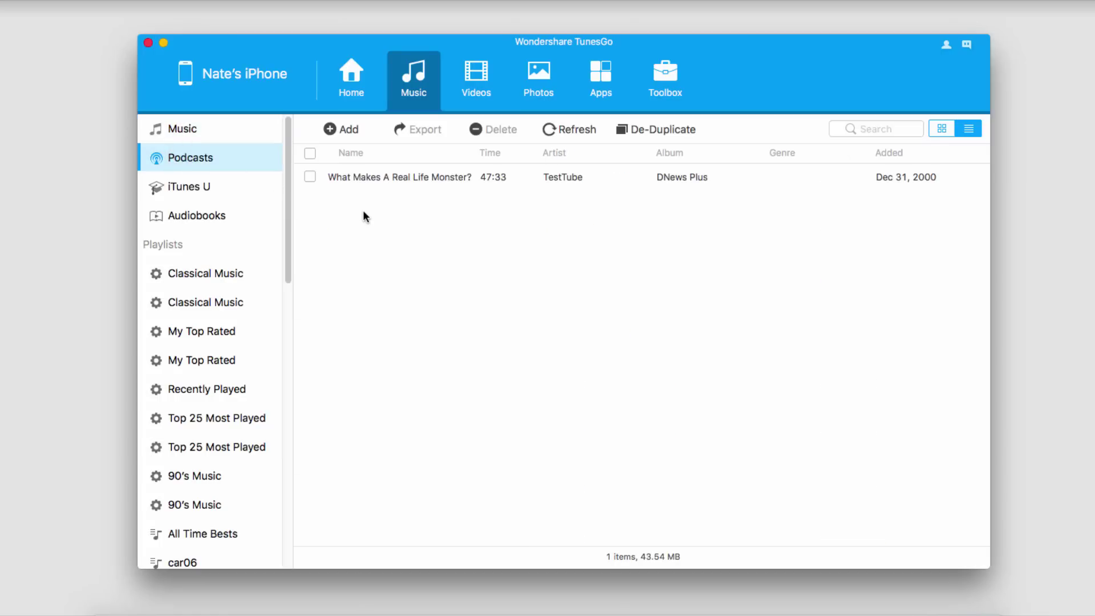